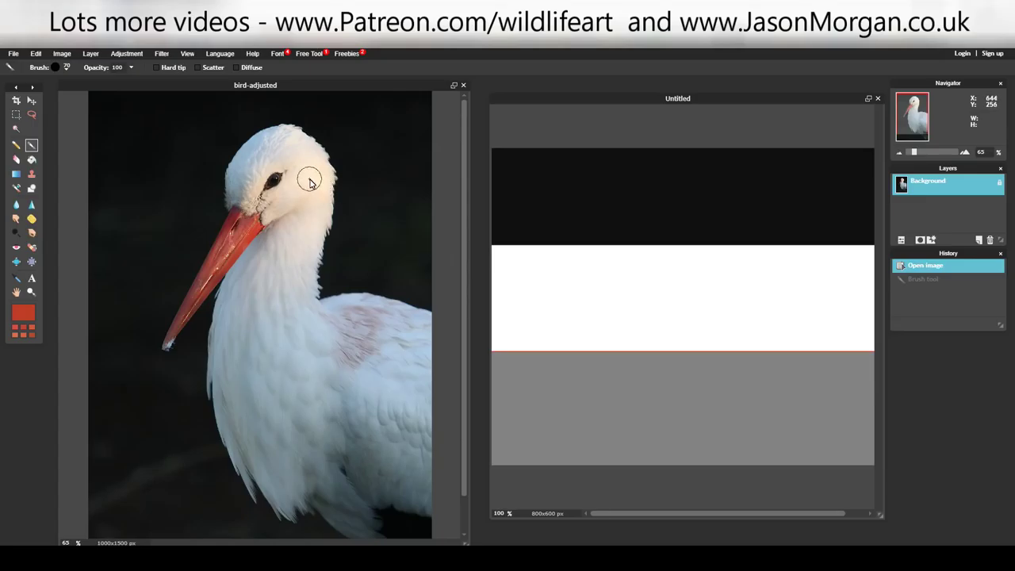
# Step: Sample cream from the stork's head and paint one dot on the black, white and grey bands
pyautogui.press('alt')
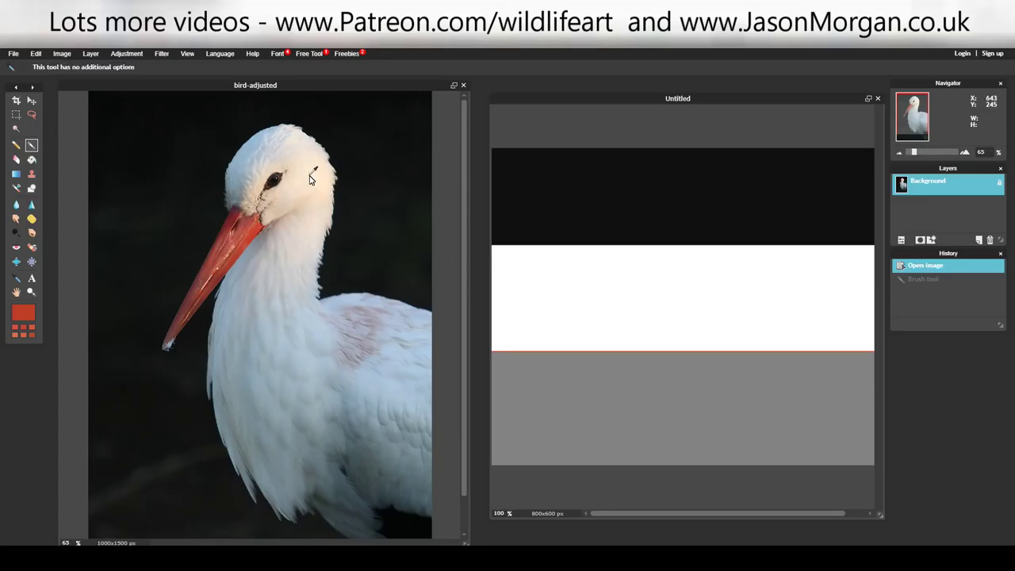
pyautogui.press('alt')
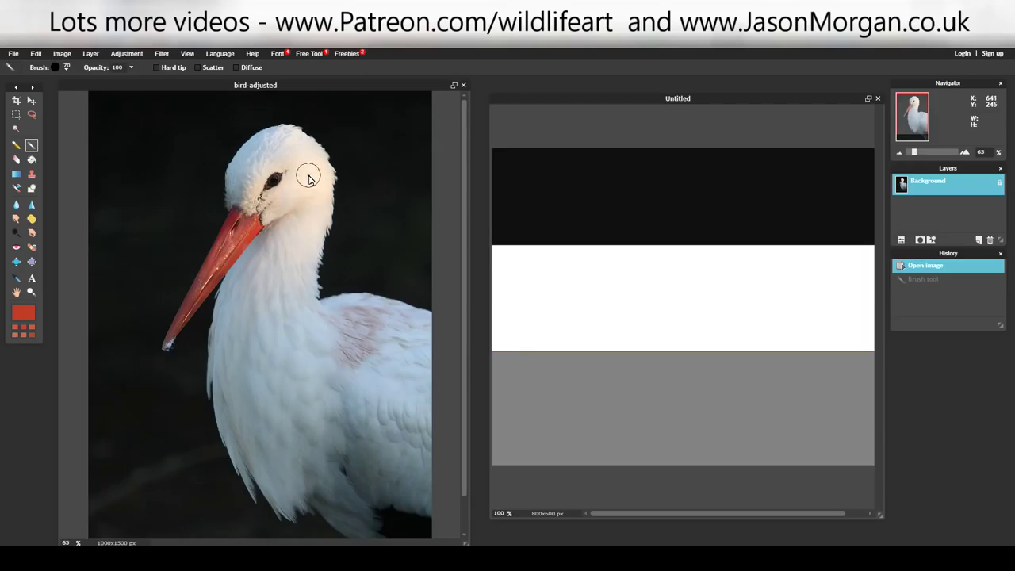
pyautogui.press('alt')
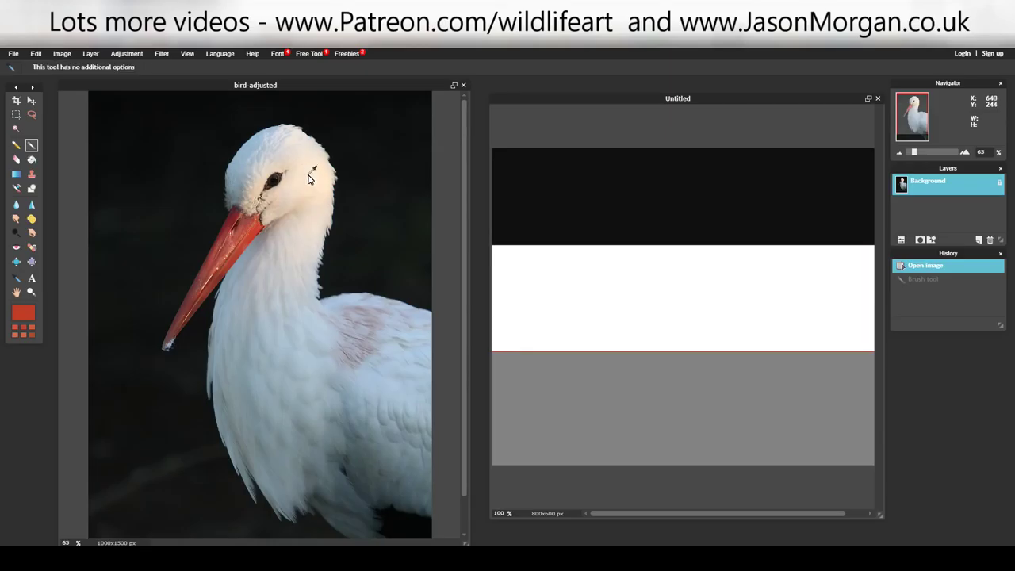
pyautogui.keyDown('alt'); pyautogui.click(308, 177); pyautogui.keyUp('alt')
pyautogui.click(678, 98)
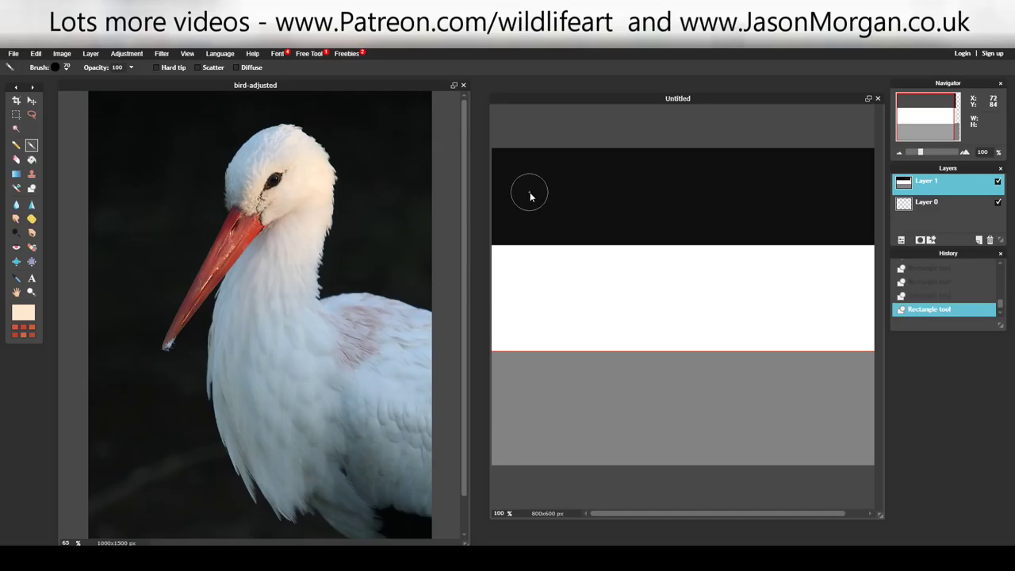
pyautogui.click(528, 195)
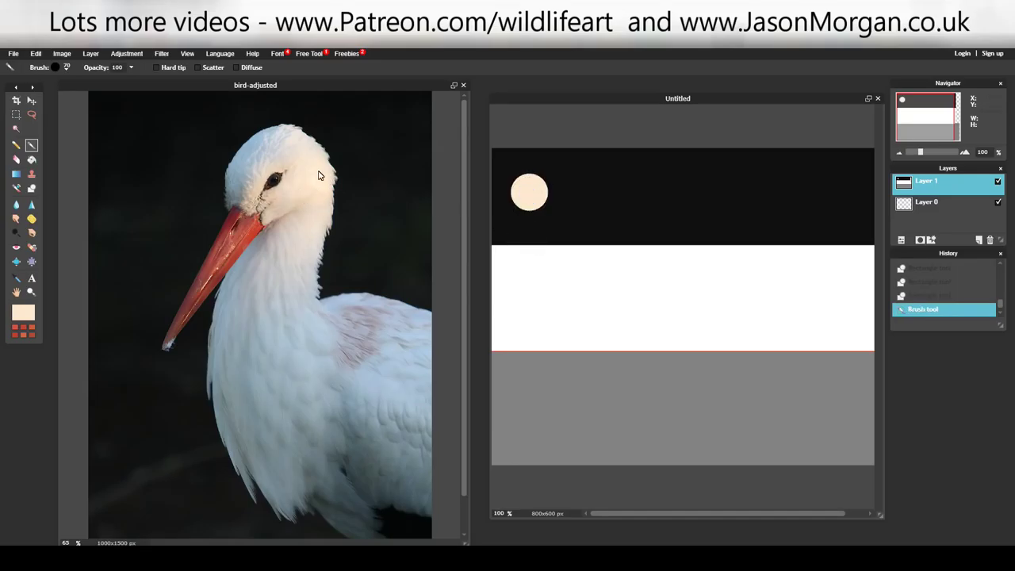
pyautogui.click(531, 295)
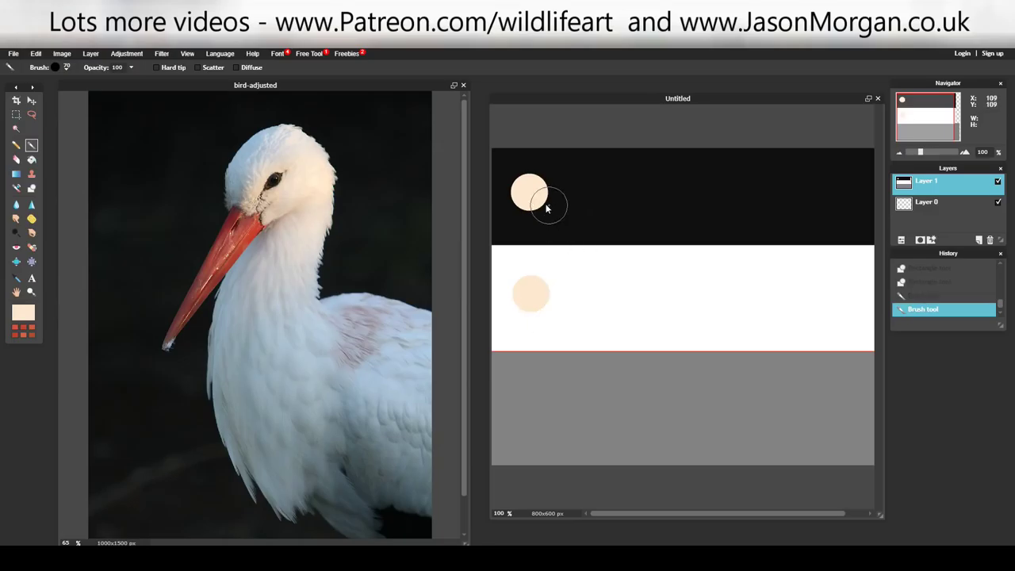
pyautogui.click(529, 404)
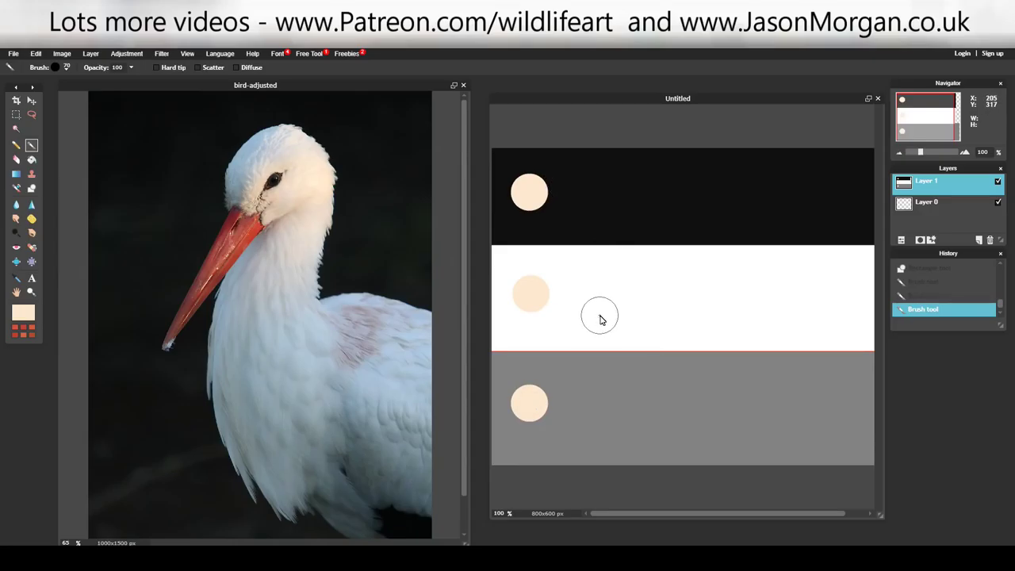
pyautogui.click(265, 299)
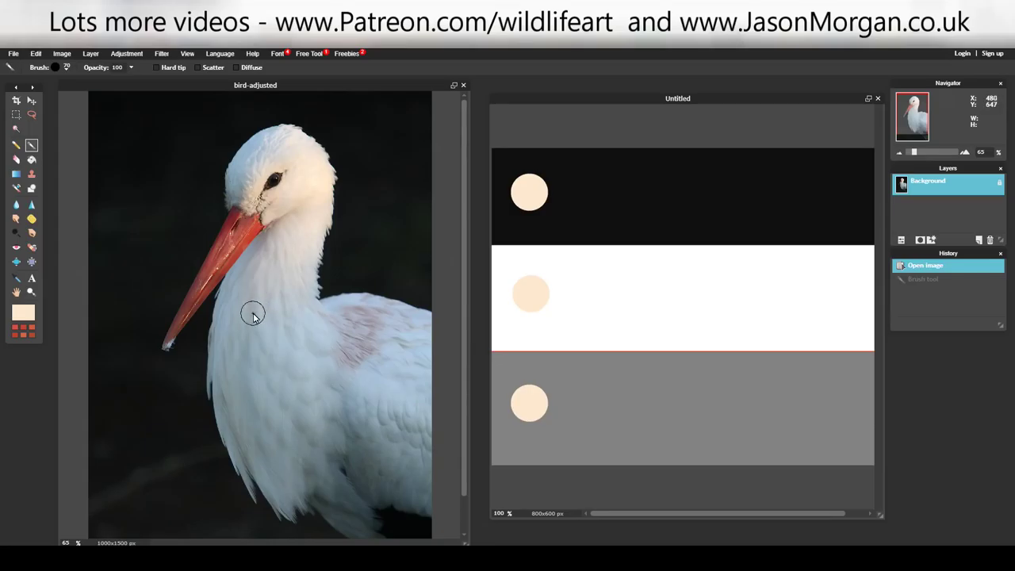
# Step: Sample light blue from the stork's plumage and dab it on the black, white and grey bands
pyautogui.press('alt')
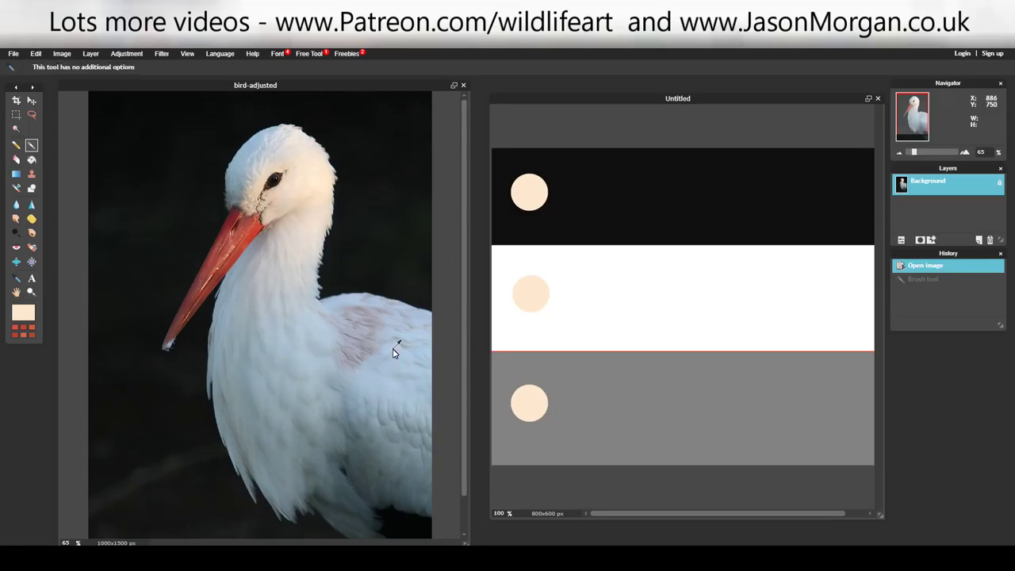
pyautogui.keyDown('alt'); pyautogui.click(393, 351); pyautogui.keyUp('alt')
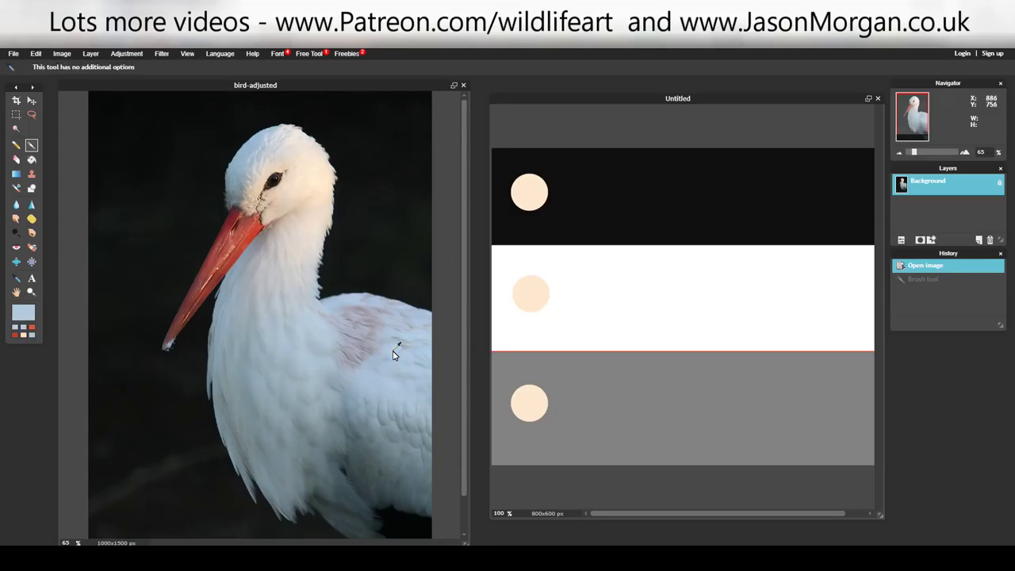
pyautogui.click(582, 190)
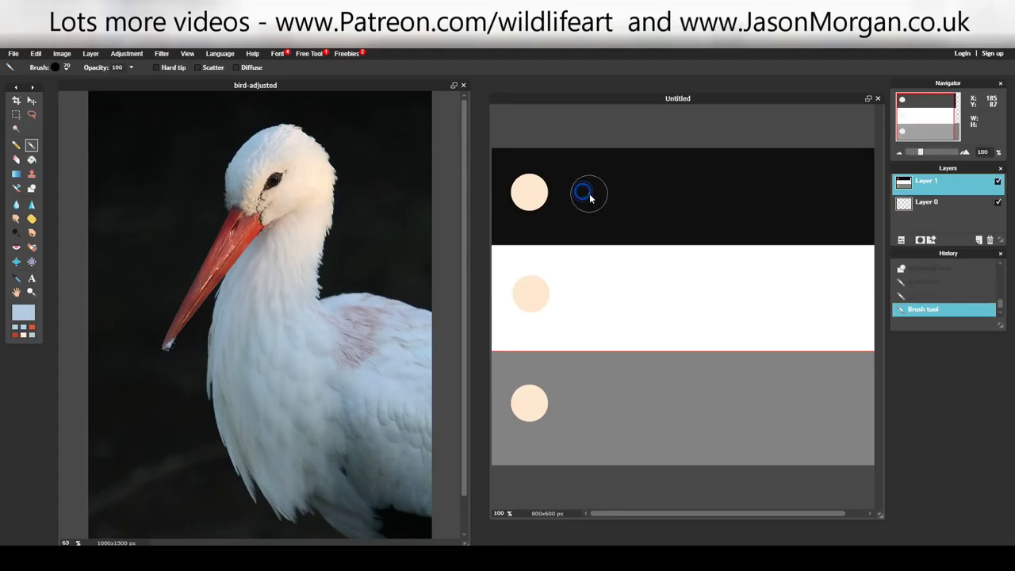
pyautogui.click(591, 192)
pyautogui.click(592, 293)
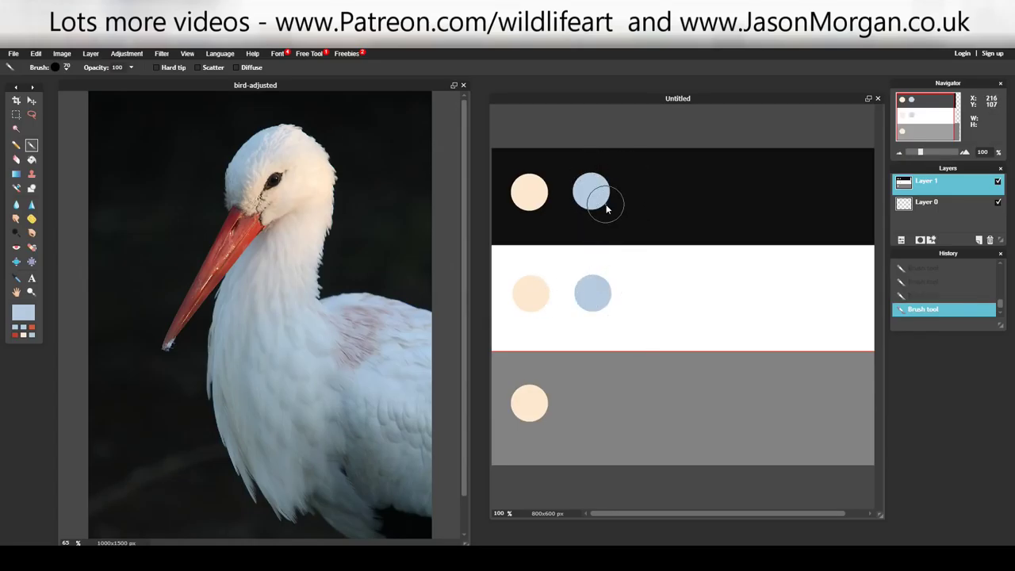
pyautogui.click(591, 404)
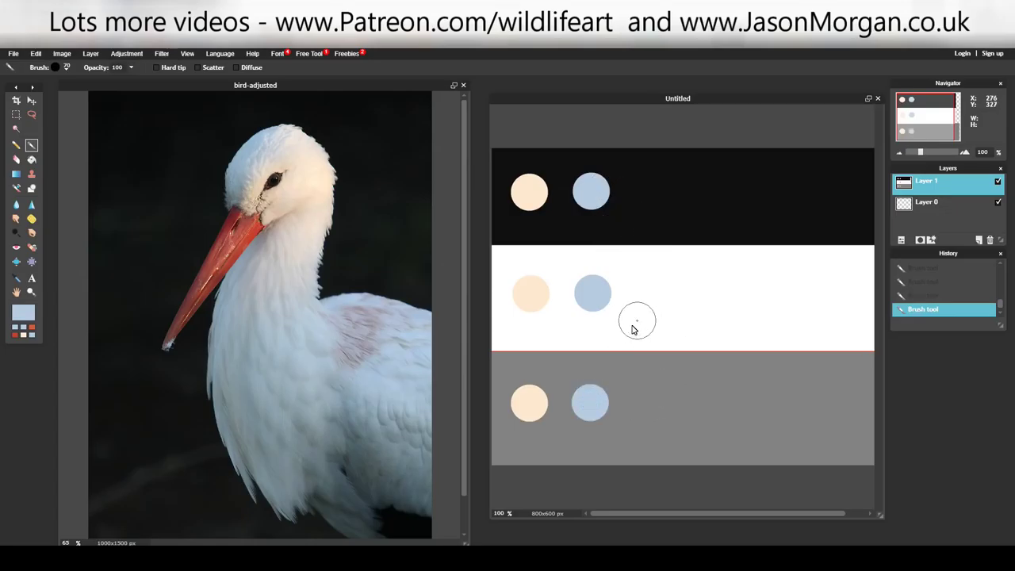
# Step: Sample the beak's red and paint a red dot on each of the three bands
pyautogui.click(245, 243)
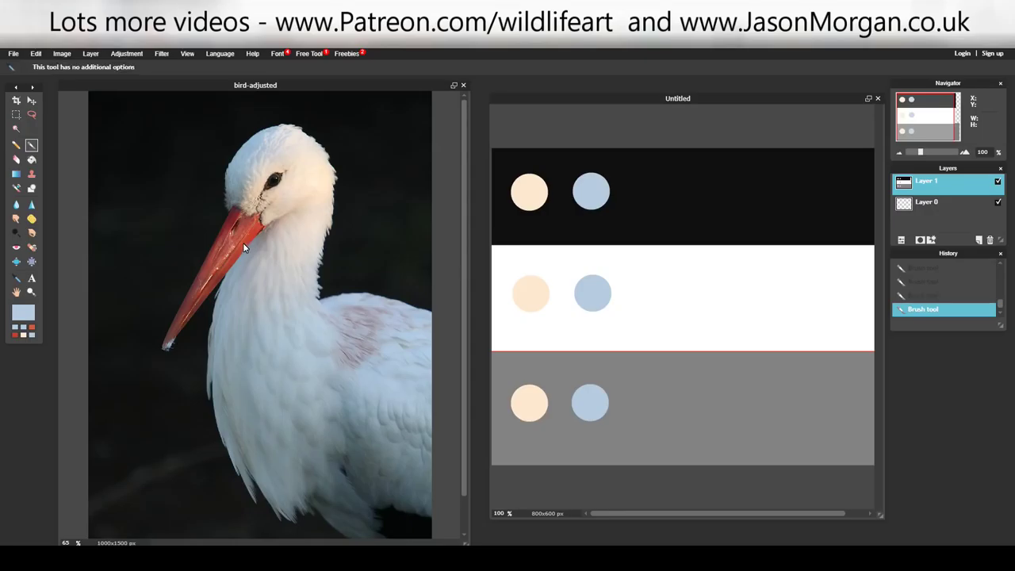
pyautogui.keyDown('alt'); pyautogui.click(244, 242); pyautogui.keyUp('alt')
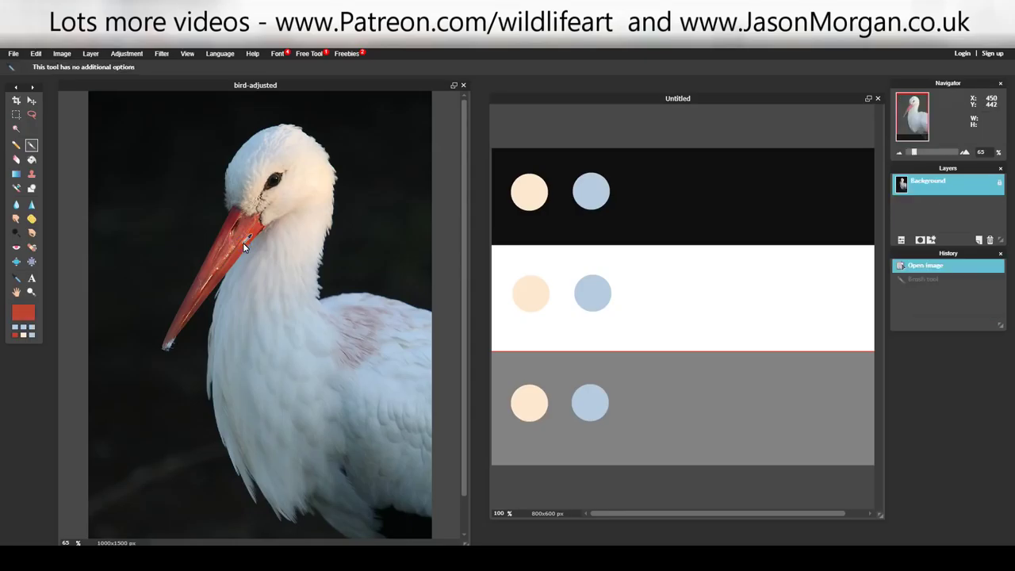
pyautogui.click(644, 196)
pyautogui.click(652, 190)
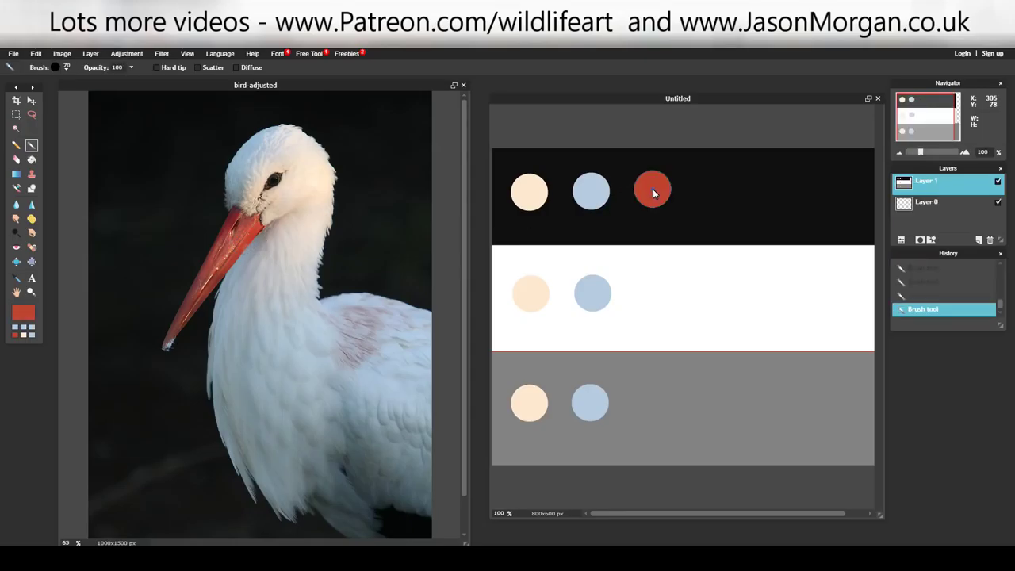
pyautogui.click(651, 295)
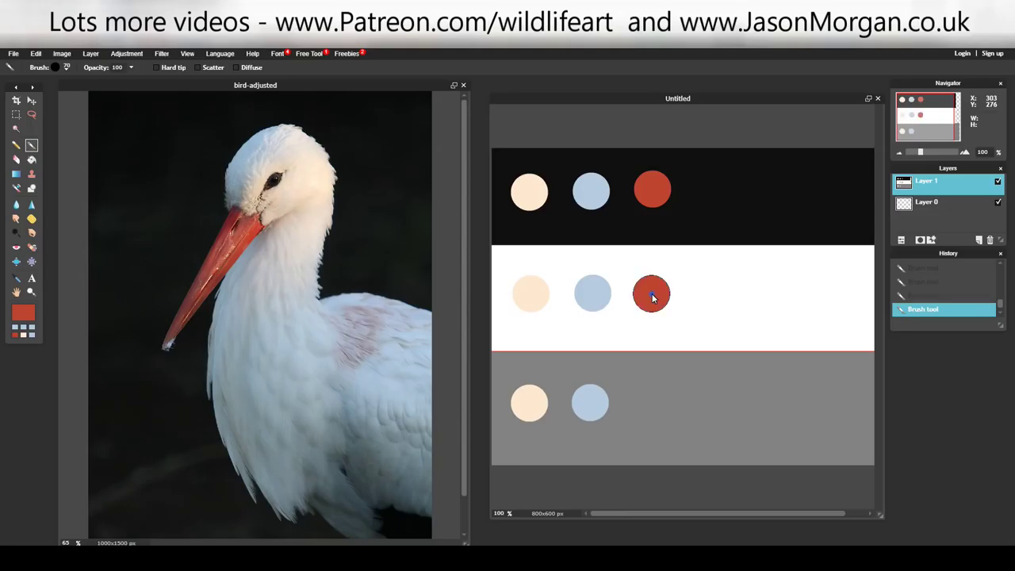
pyautogui.click(655, 407)
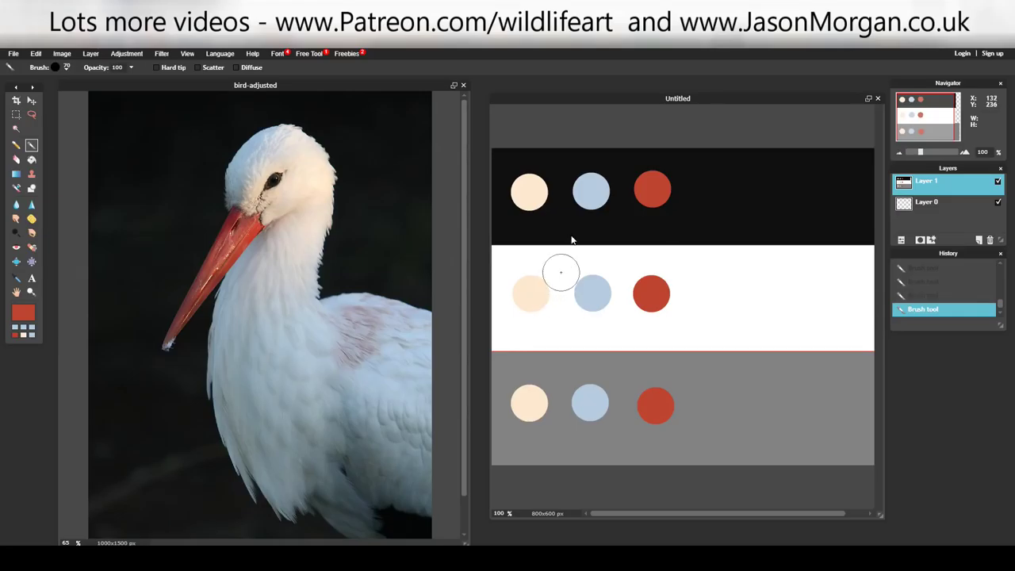
pyautogui.keyDown('alt'); pyautogui.click(398, 134); pyautogui.keyUp('alt')
# Step: Sample near-black from the photo background and dot it onto the black, white and grey bands
pyautogui.keyDown('alt'); pyautogui.click(376, 155); pyautogui.keyUp('alt')
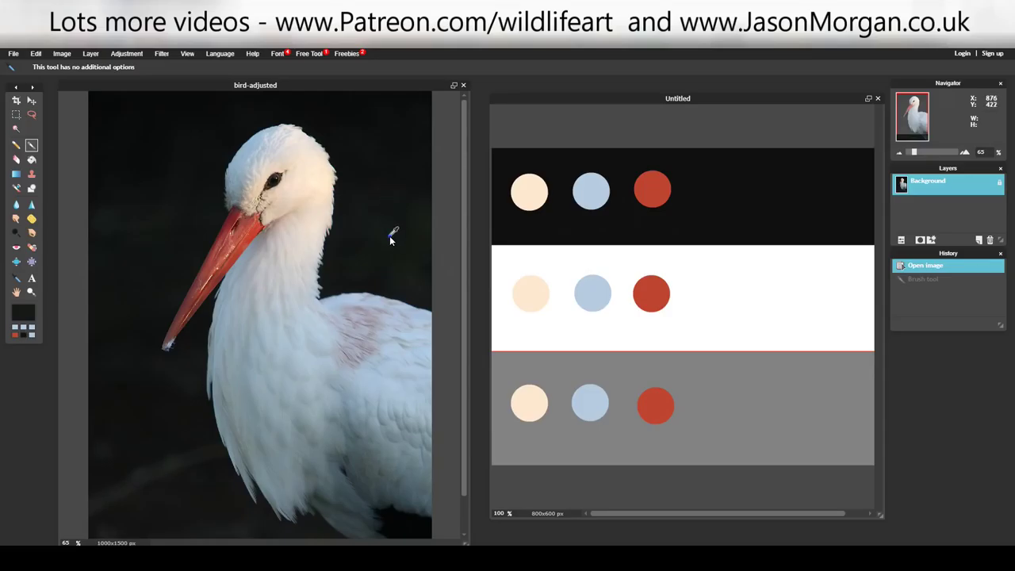
pyautogui.click(695, 191)
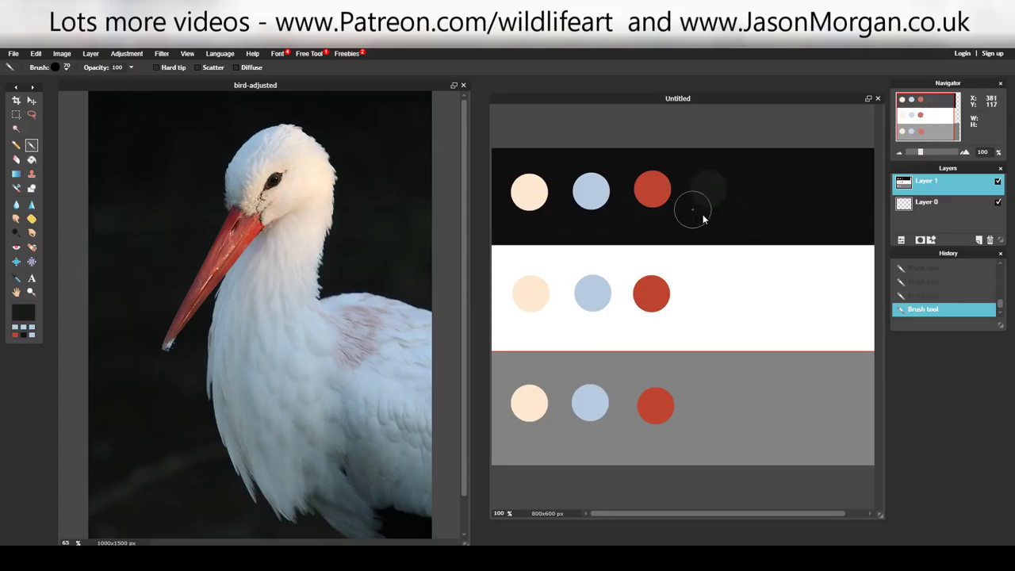
pyautogui.click(711, 297)
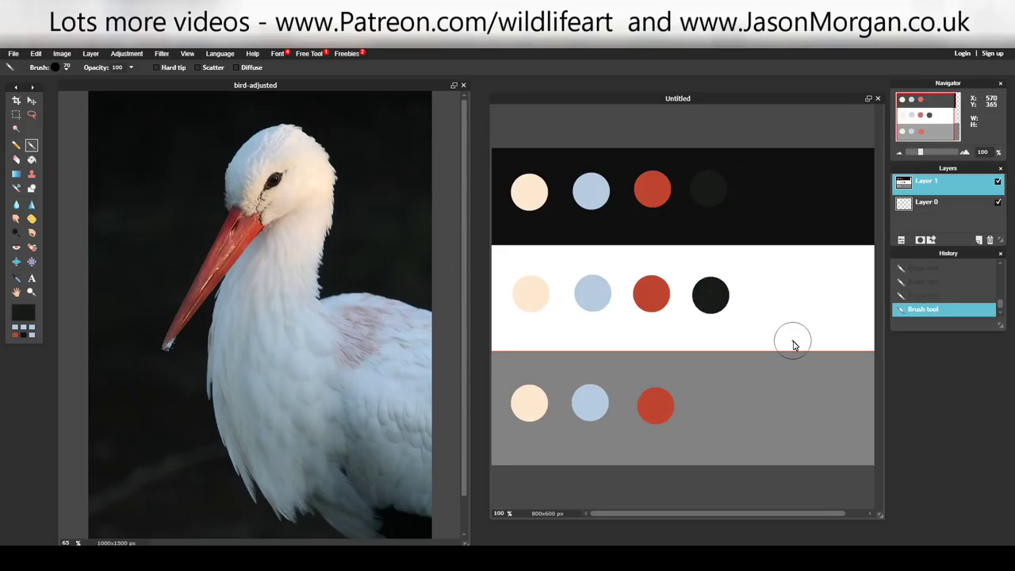
pyautogui.click(715, 406)
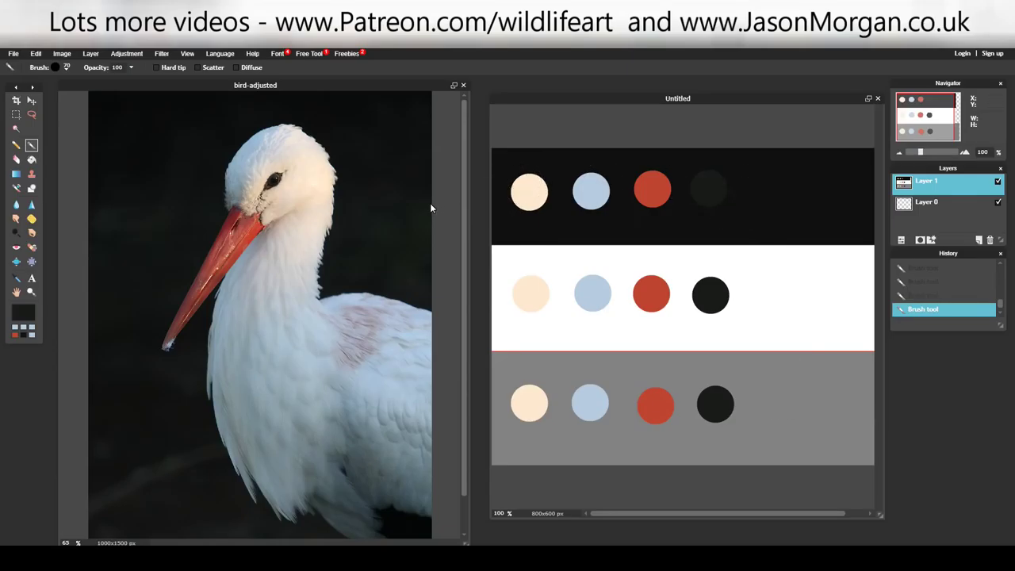
# Step: Sample pale blue from the top of the stork's head and dot it on all three bands
pyautogui.click(250, 149)
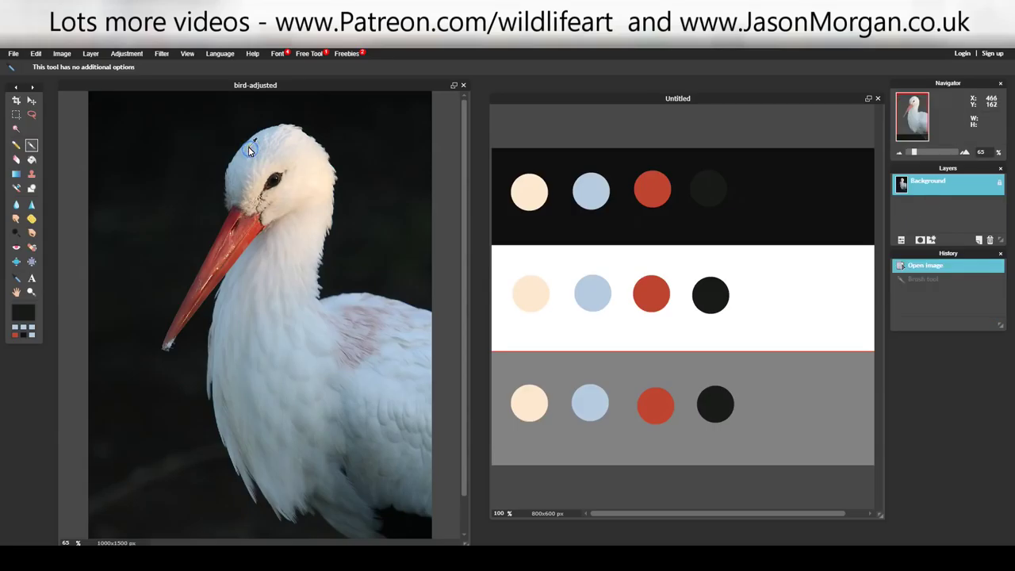
pyautogui.click(248, 148)
pyautogui.click(766, 192)
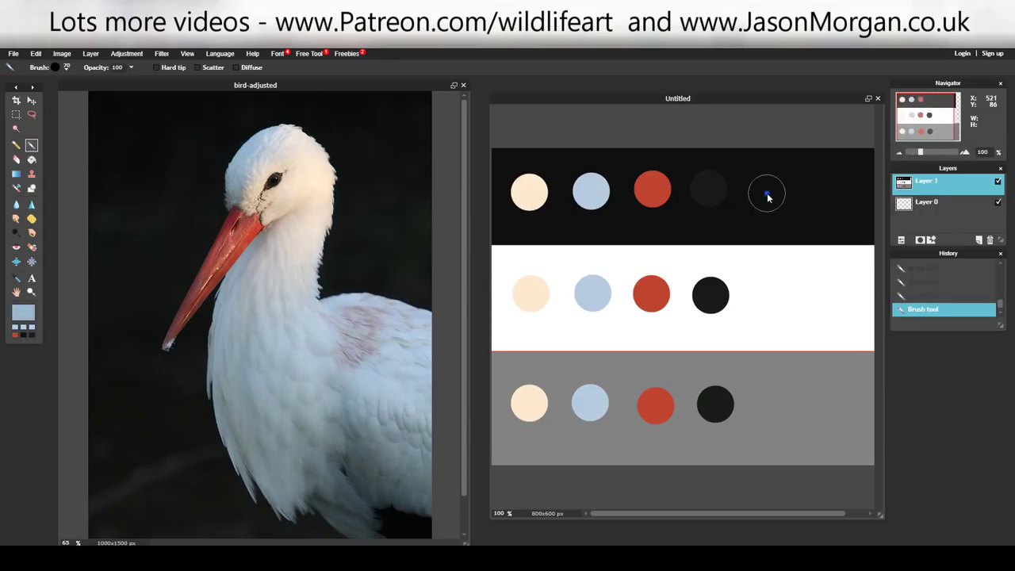
pyautogui.click(770, 193)
pyautogui.click(770, 296)
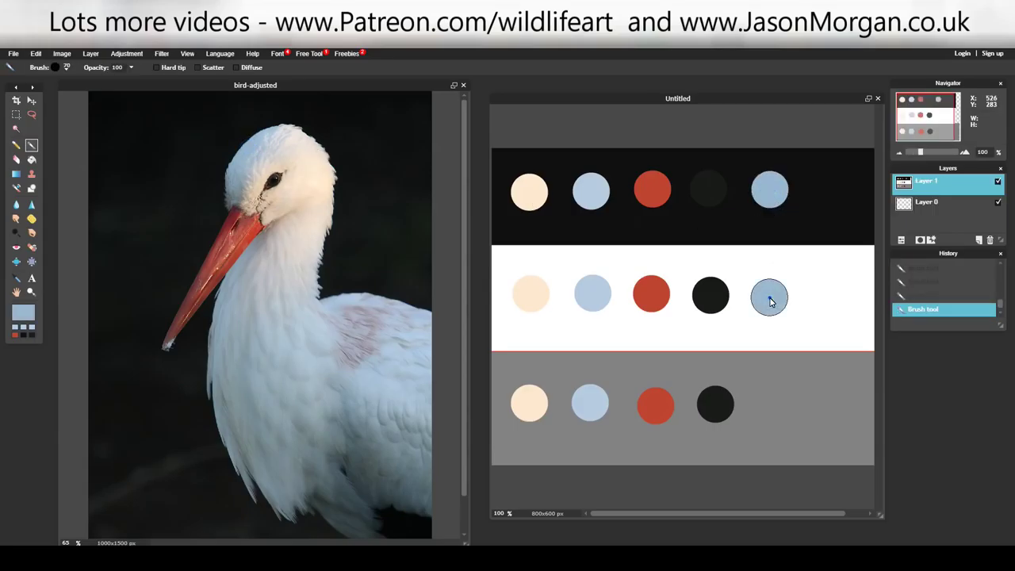
pyautogui.click(768, 406)
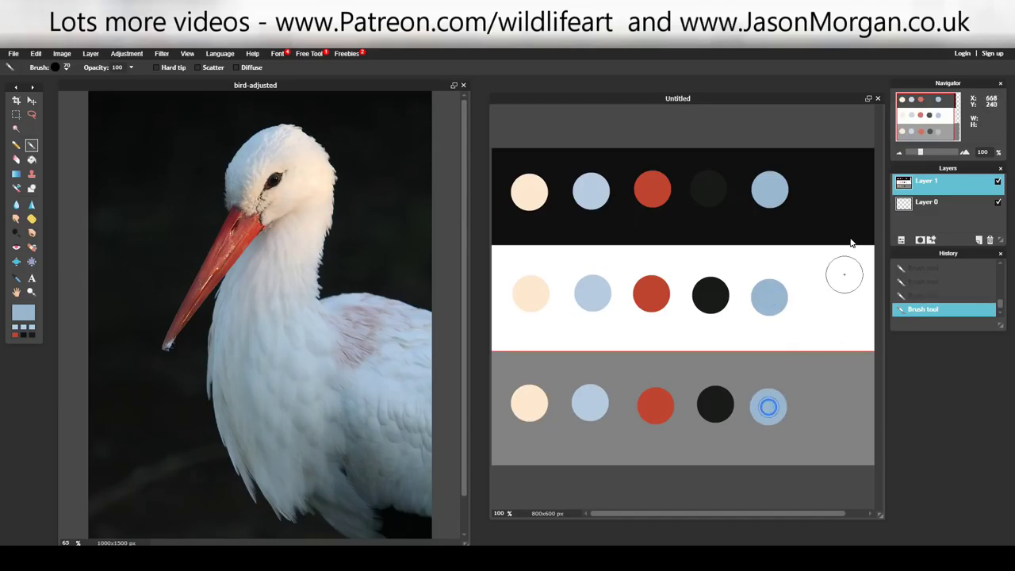